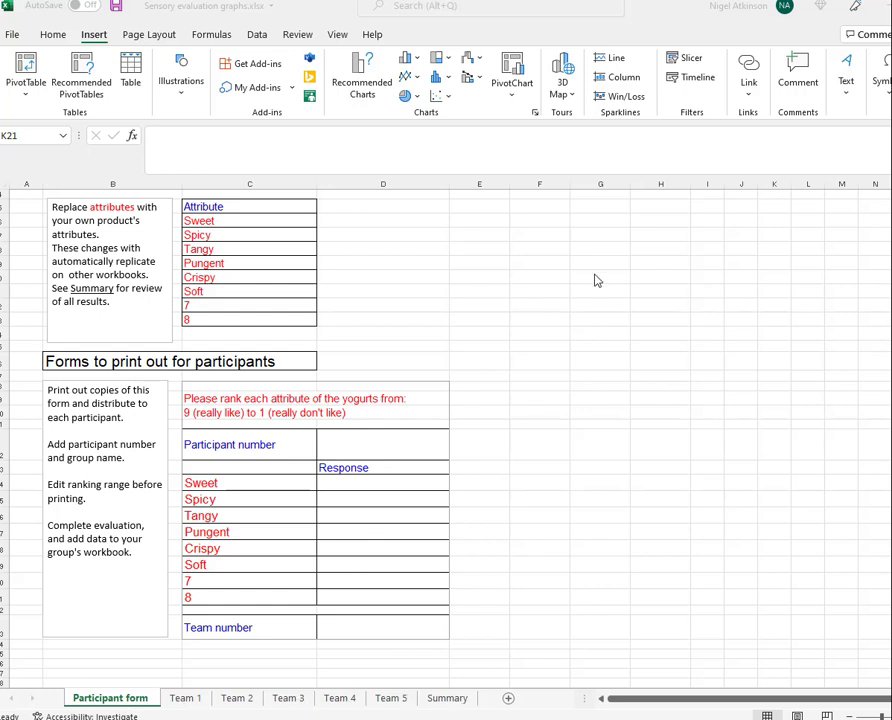
Step: Rename the seventh attribute in C12 from 7 to 'acid' and switch to the Team 1 sheet
{"action": "left_click", "coordinate": [233, 210]}
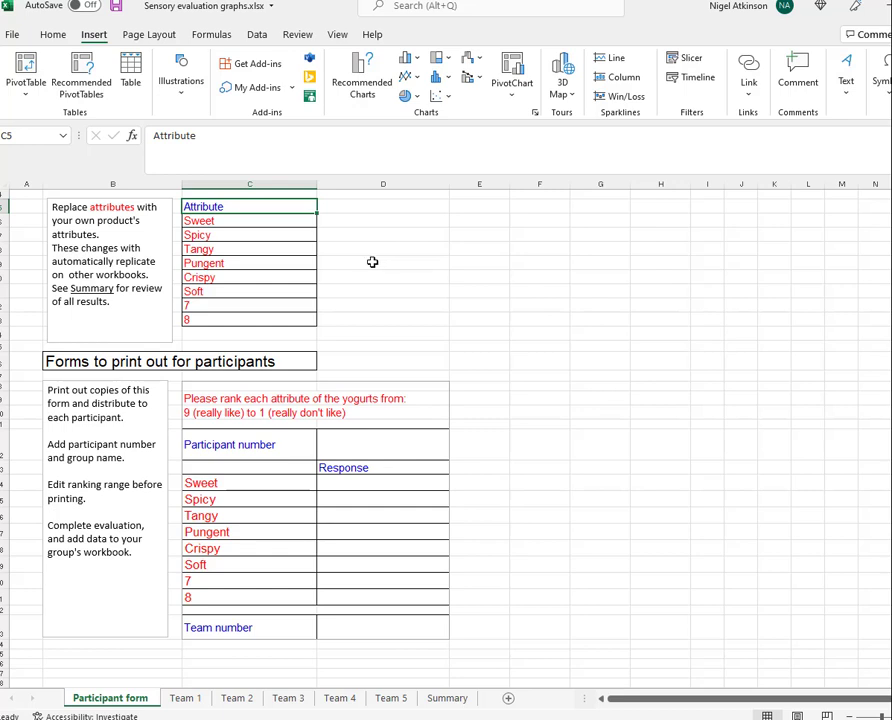
{"action": "left_click", "coordinate": [218, 308]}
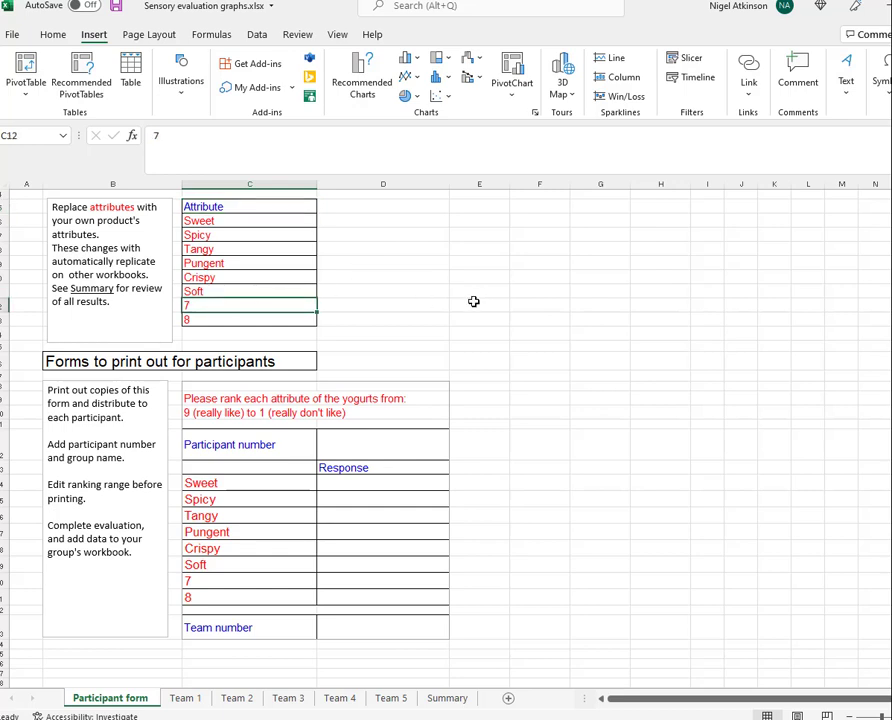
{"action": "type", "text": "acid"}
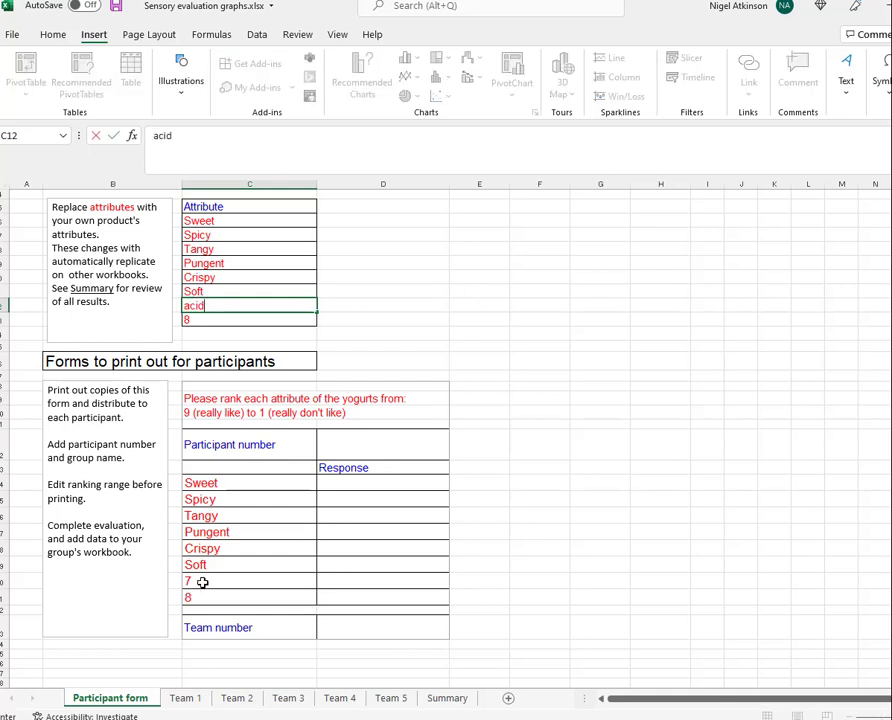
{"action": "key", "text": "Tab"}
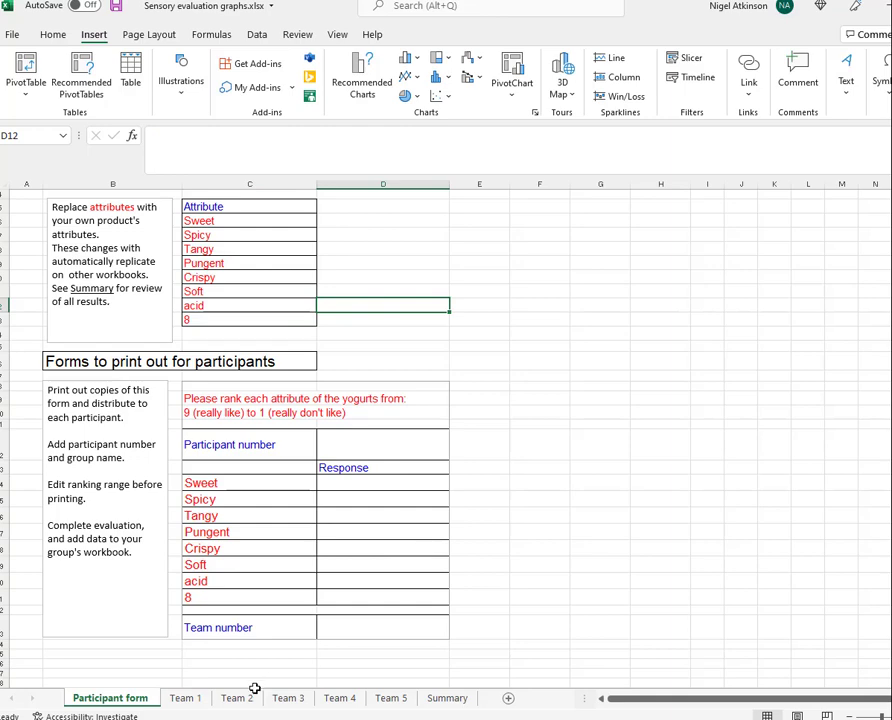
{"action": "left_click", "coordinate": [185, 698]}
Step: Confirm Team 1's B12 label links to 'Participant form'!C12, then return to the Participant form
{"action": "left_click", "coordinate": [72, 308]}
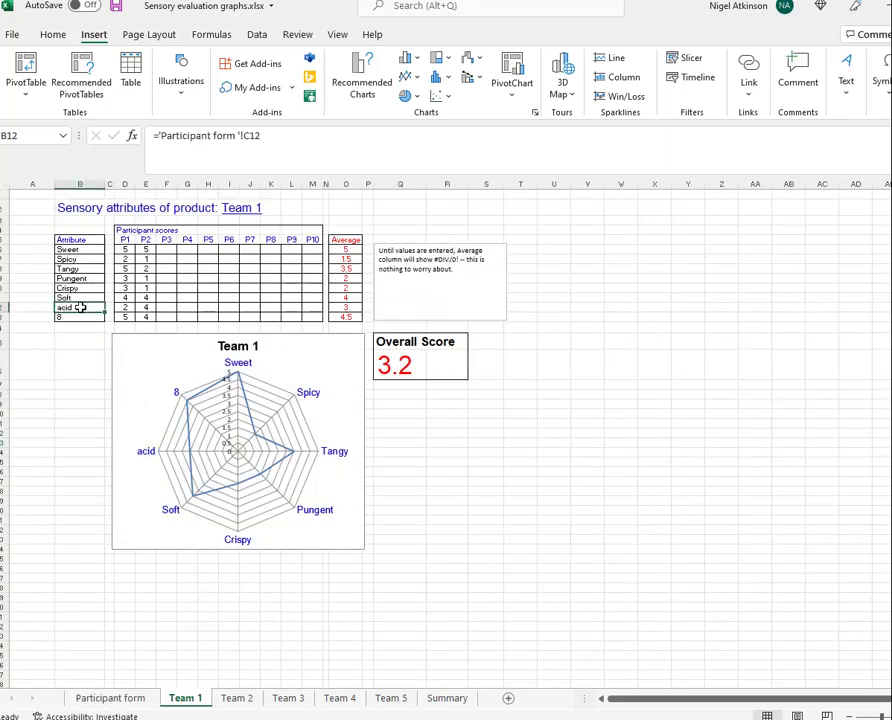
{"action": "left_click", "coordinate": [112, 698]}
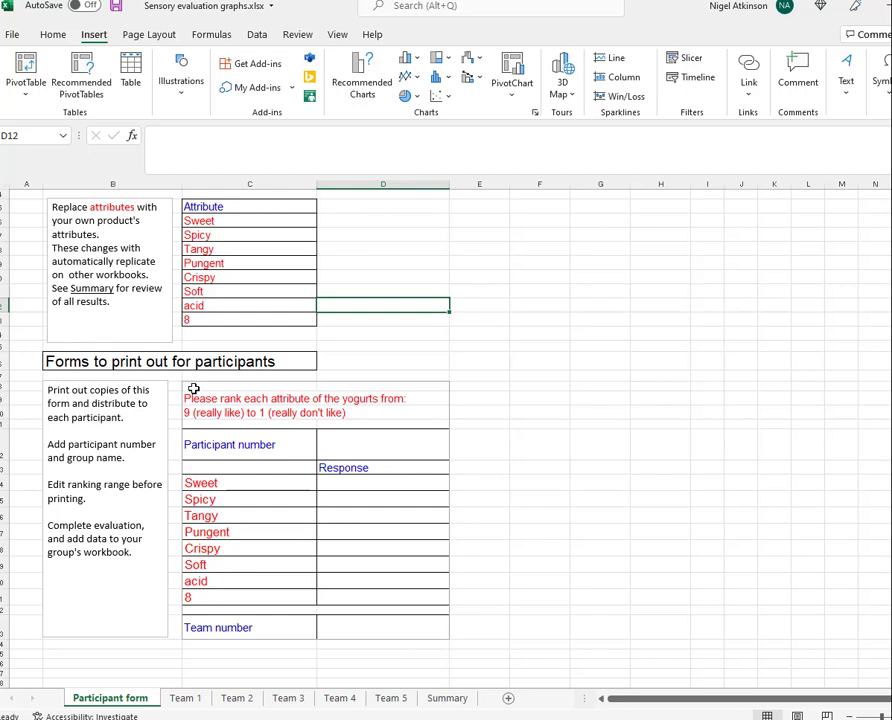
{"action": "mouse_move", "coordinate": [193, 389]}
{"action": "left_mouse_down"}
{"action": "mouse_move", "coordinate": [441, 413]}
{"action": "mouse_move", "coordinate": [451, 641]}
{"action": "mouse_move", "coordinate": [434, 630]}
{"action": "left_mouse_up"}
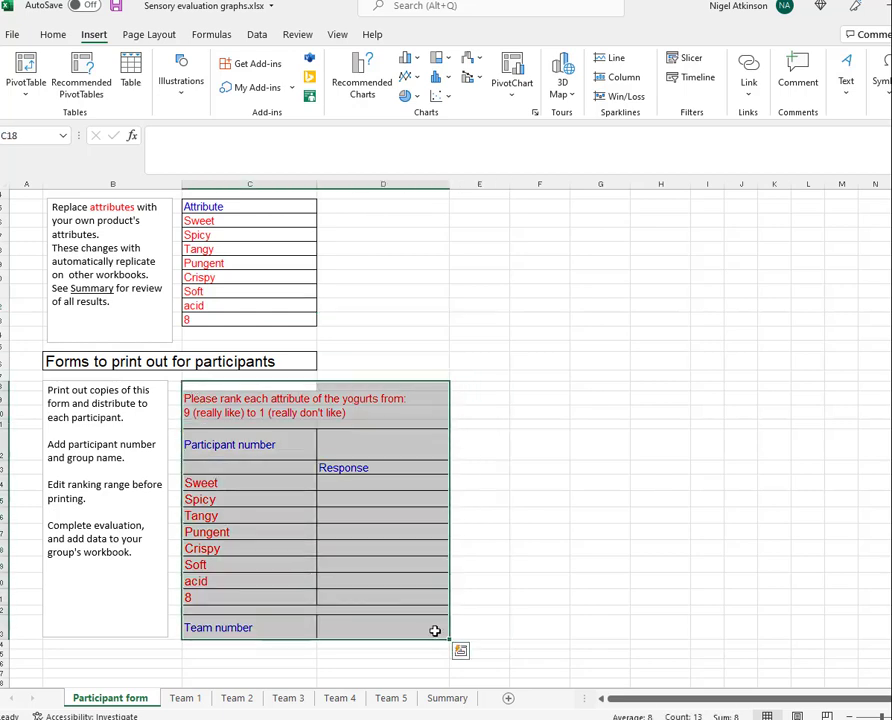
{"action": "left_click", "coordinate": [540, 500]}
{"action": "left_click", "coordinate": [200, 400]}
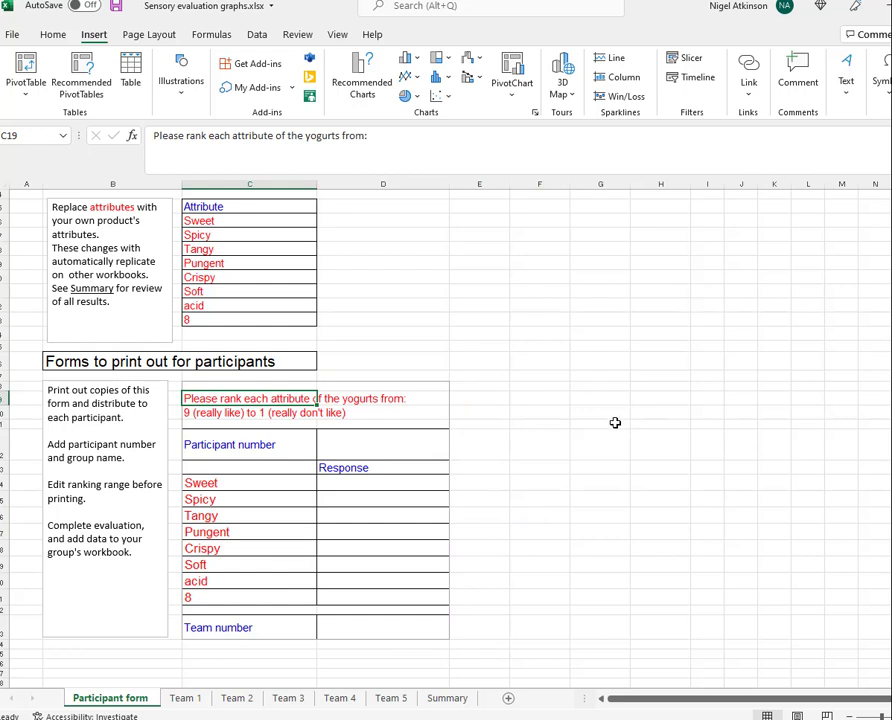
{"action": "left_click", "coordinate": [385, 444]}
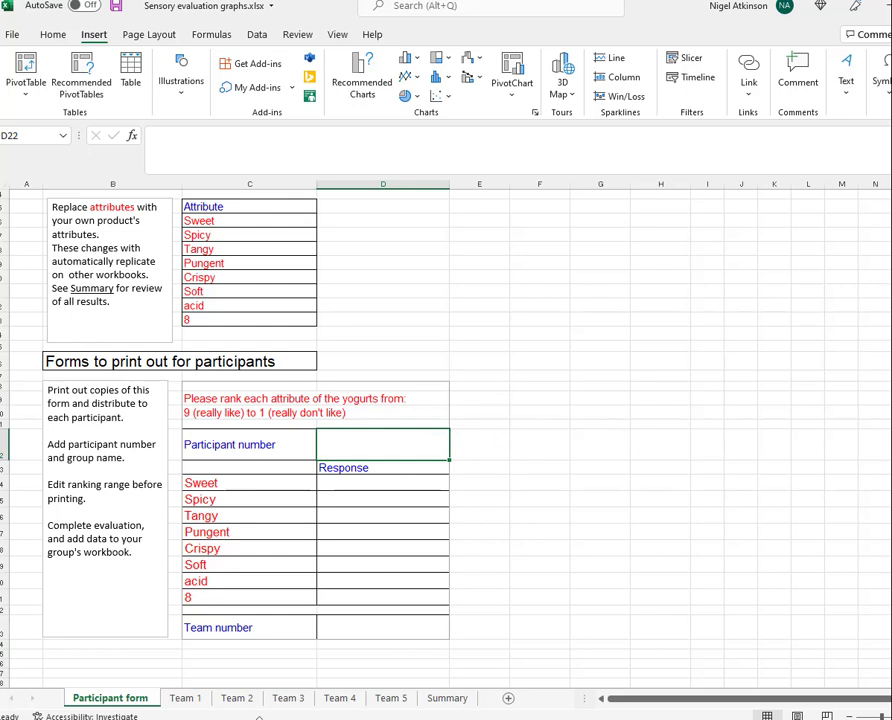
{"action": "left_click", "coordinate": [400, 628]}
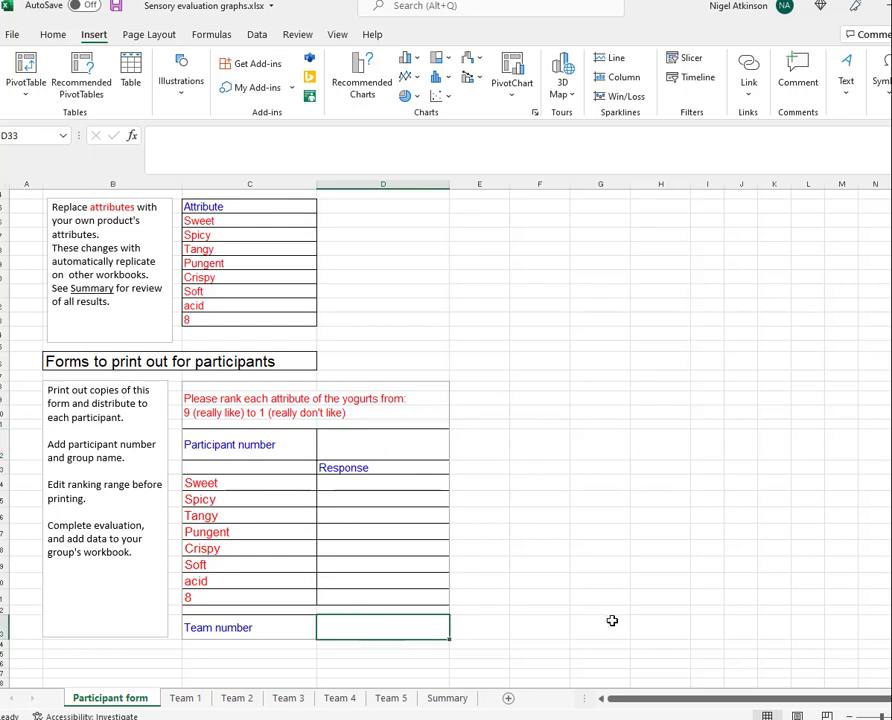
{"action": "left_click", "coordinate": [383, 385]}
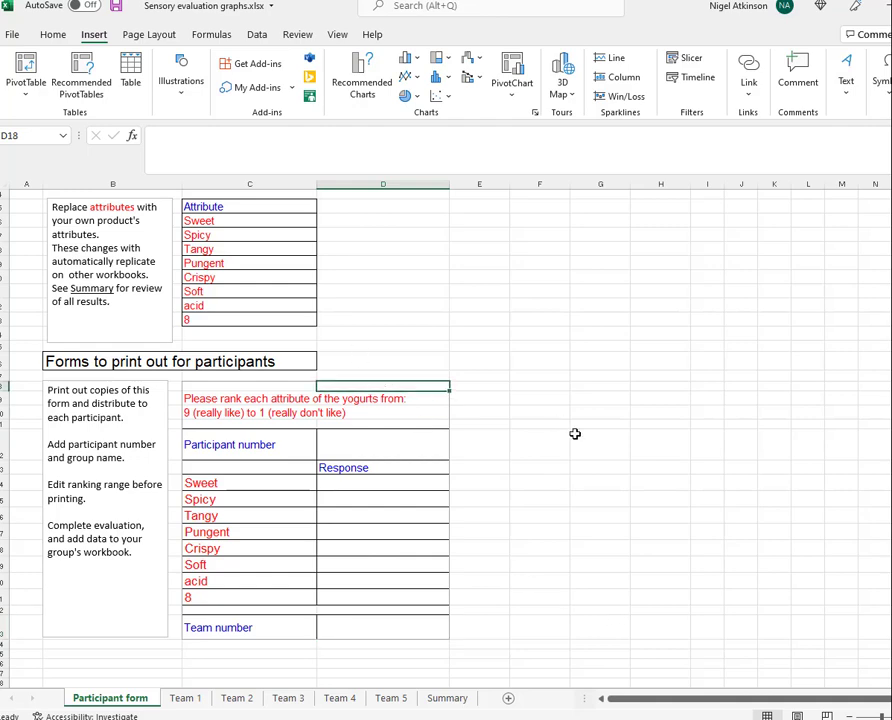
{"action": "left_click", "coordinate": [52, 35]}
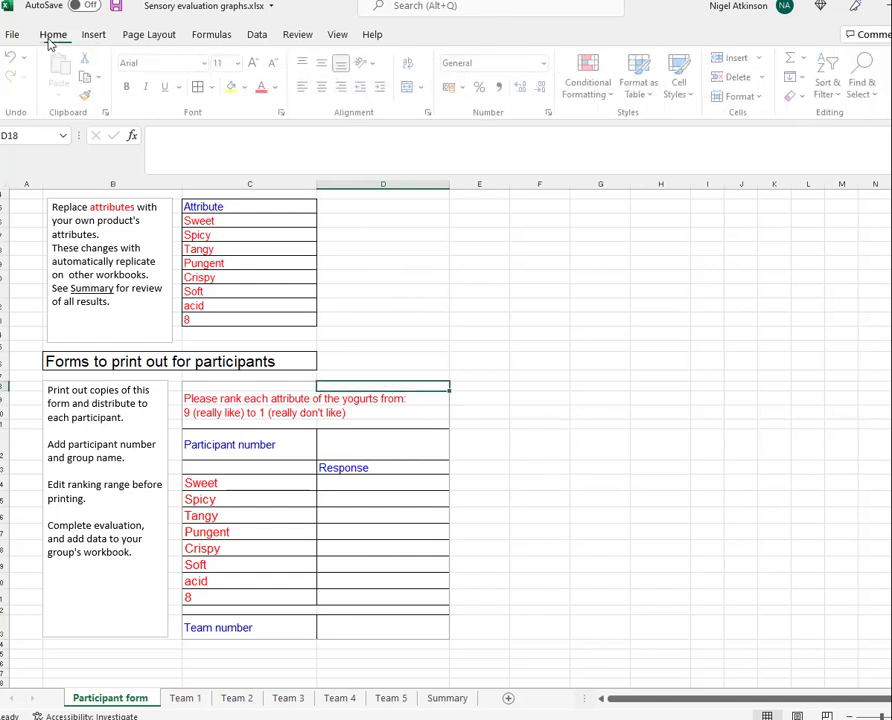
{"action": "left_click", "coordinate": [11, 36]}
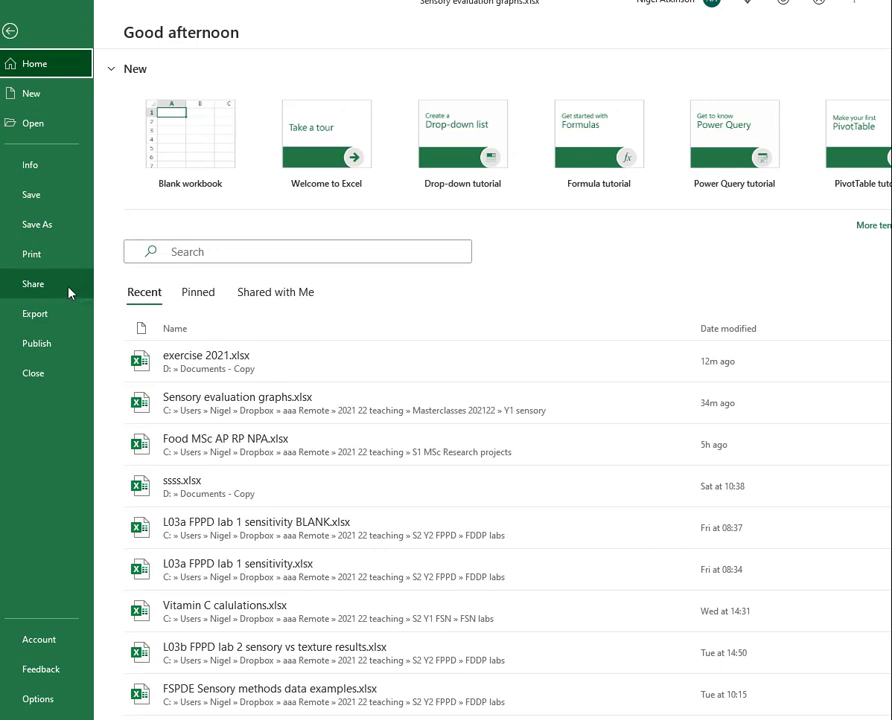
{"action": "left_click", "coordinate": [42, 256]}
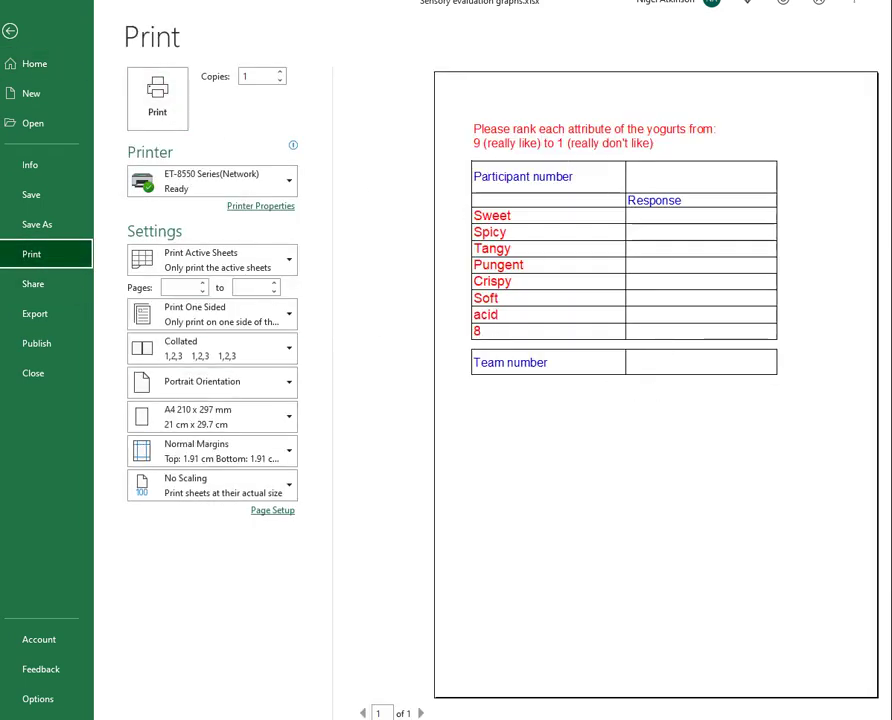
{"action": "left_click", "coordinate": [9, 32]}
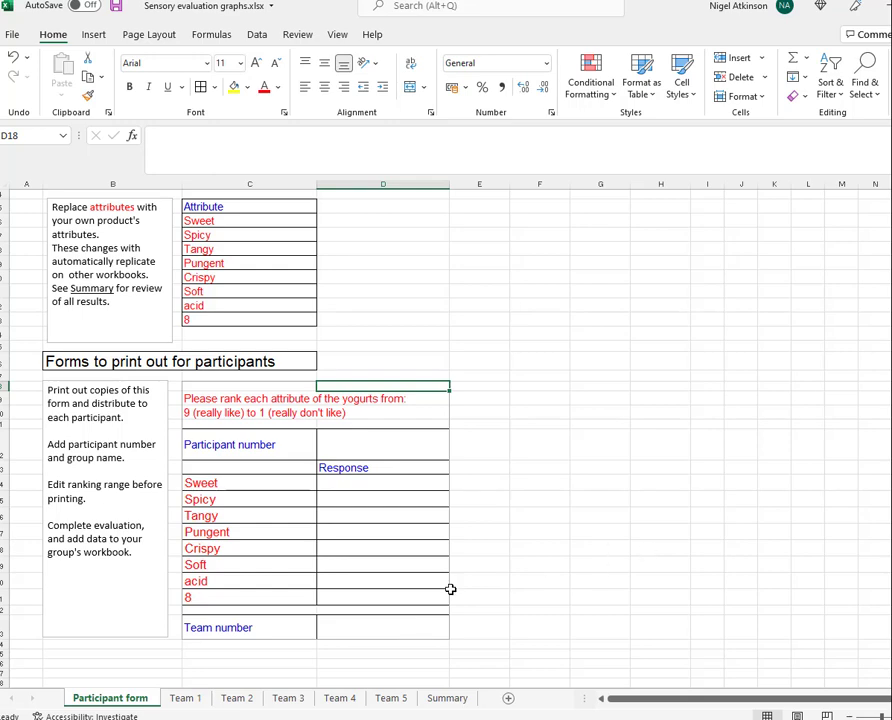
Step: Switch to the Team 1 sheet, where the Overall Score reads 3.2
{"action": "left_click", "coordinate": [186, 700]}
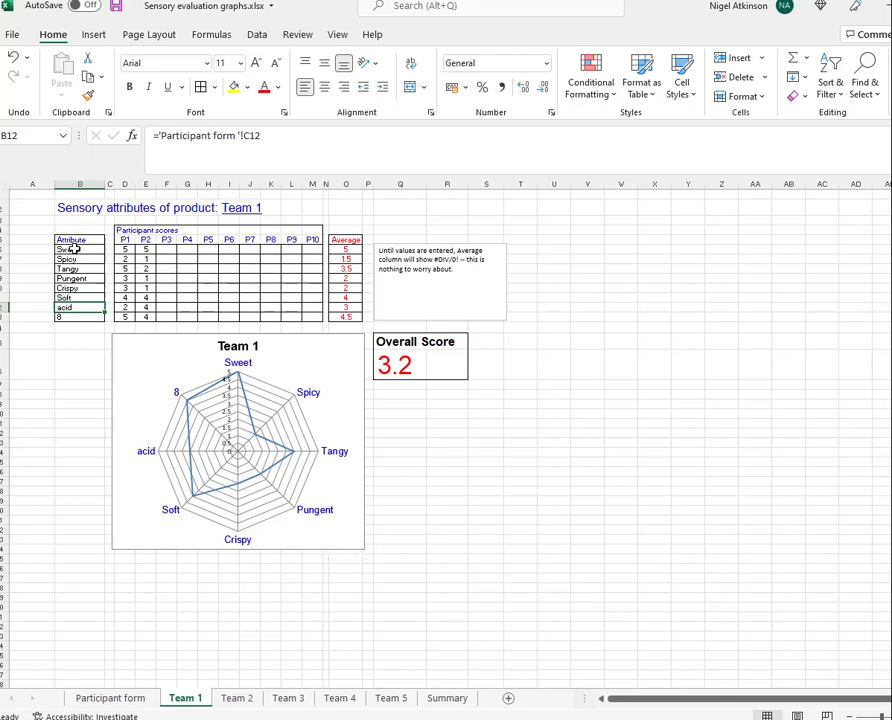
Step: Insert a clustered column chart of Sweet through acid with averages O6:O12, placed beside the note box
{"action": "left_click_drag", "start_coordinate": [72, 250], "coordinate": [73, 312]}
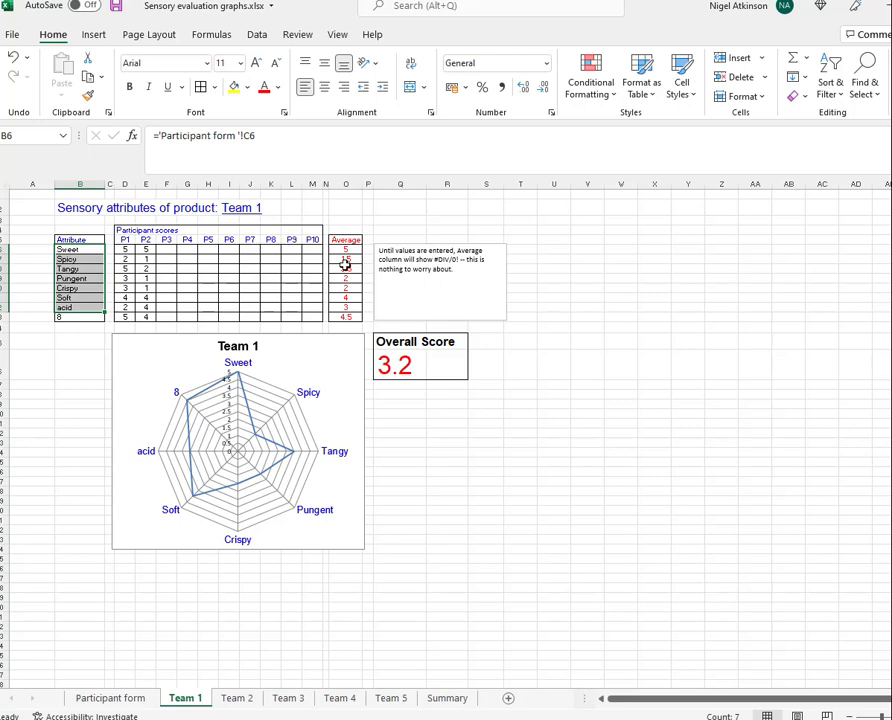
{"action": "left_click_drag", "start_coordinate": [352, 250], "coordinate": [351, 307]}
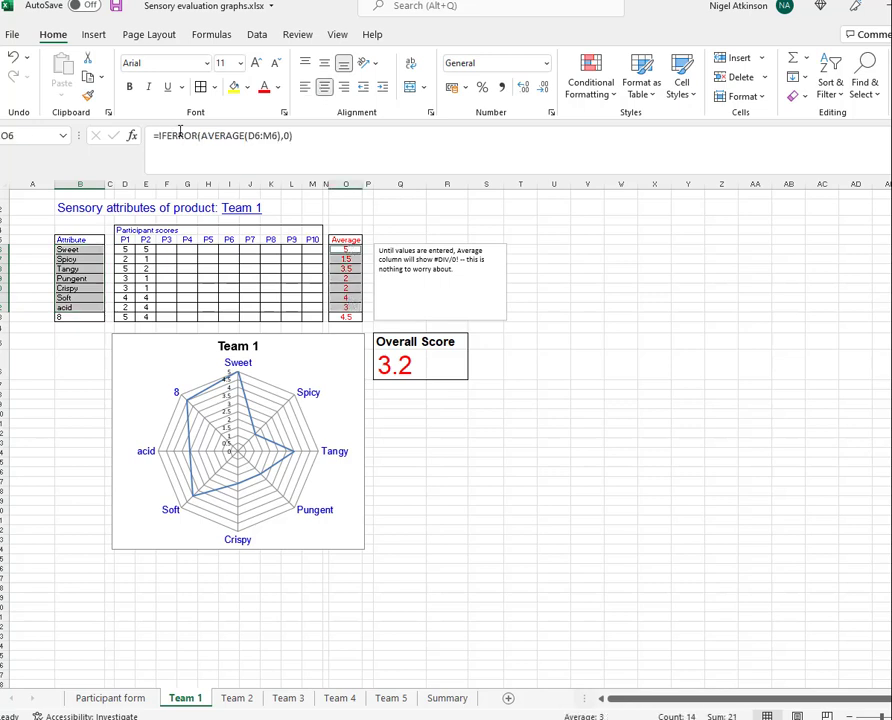
{"action": "left_click", "coordinate": [93, 38]}
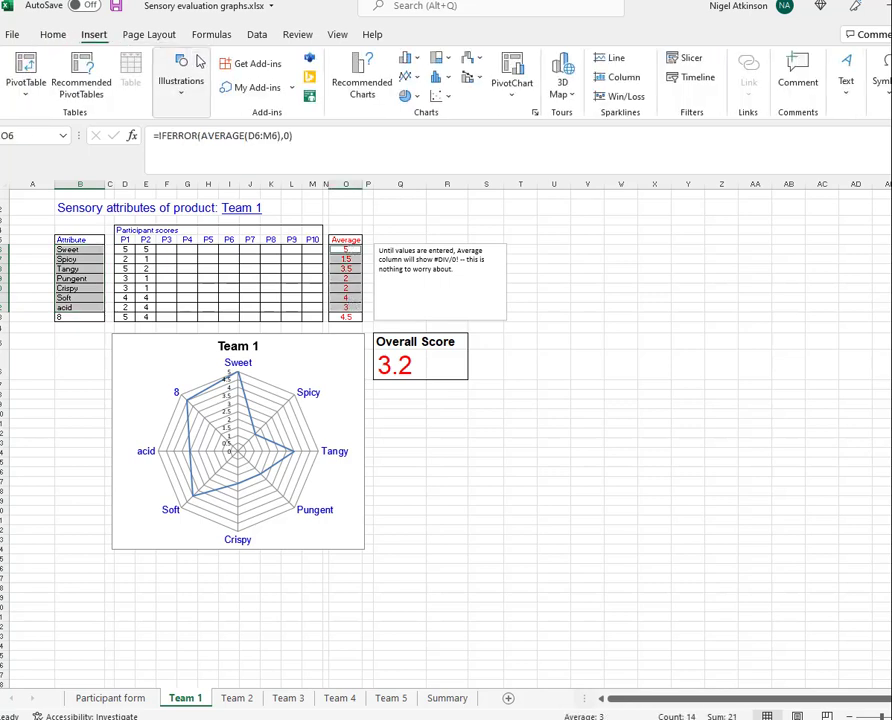
{"action": "left_click", "coordinate": [412, 58]}
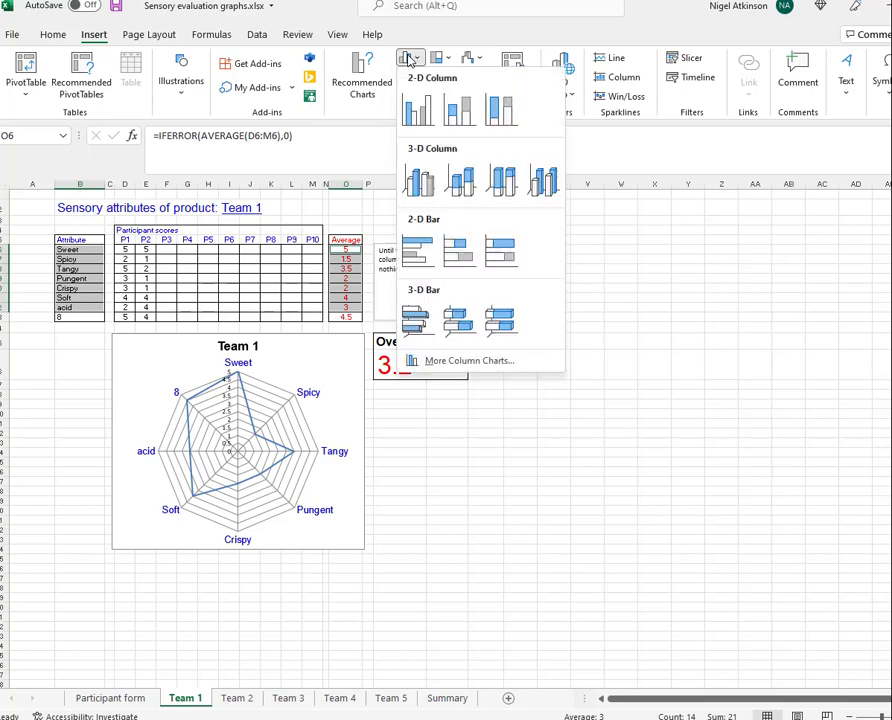
{"action": "left_click", "coordinate": [416, 112]}
{"action": "left_click_drag", "start_coordinate": [547, 375], "coordinate": [707, 238]}
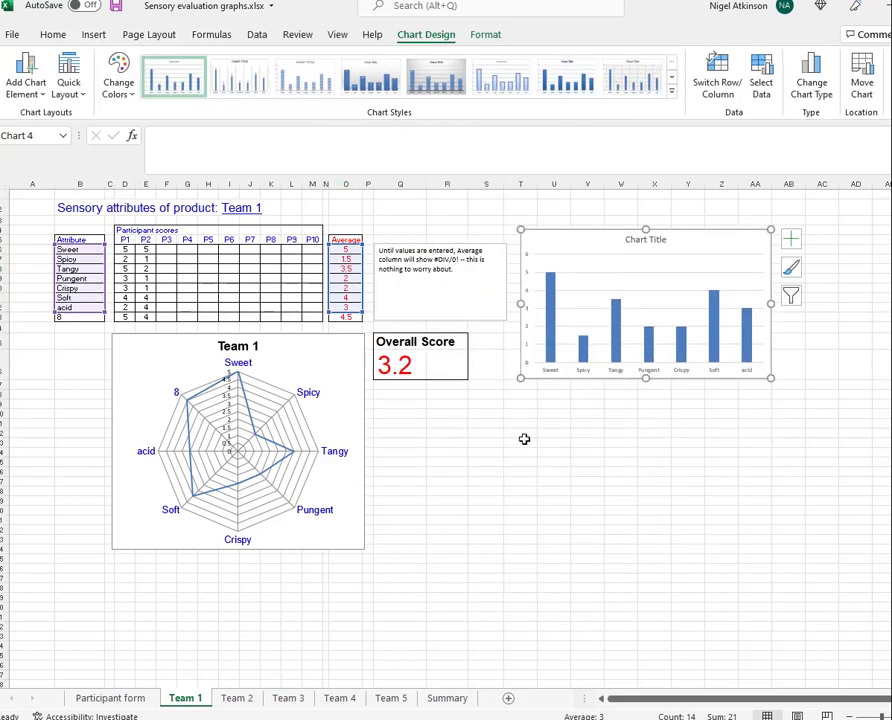
{"action": "left_click", "coordinate": [449, 461]}
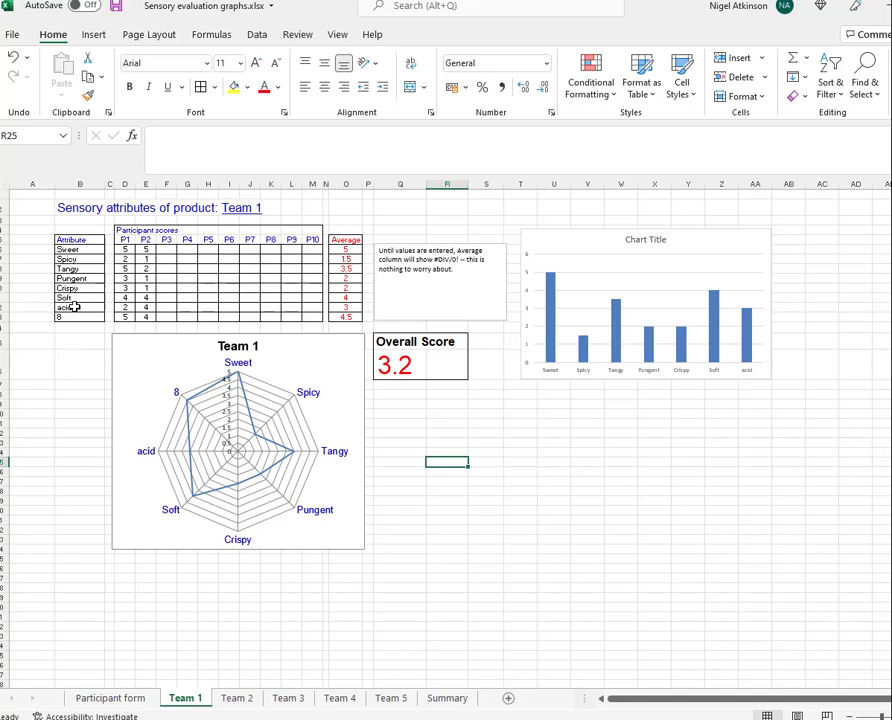
Step: Clear the P1 and P2 scores in D12:E13 for acid and 8, then select the radar chart
{"action": "left_click_drag", "start_coordinate": [128, 307], "coordinate": [155, 319]}
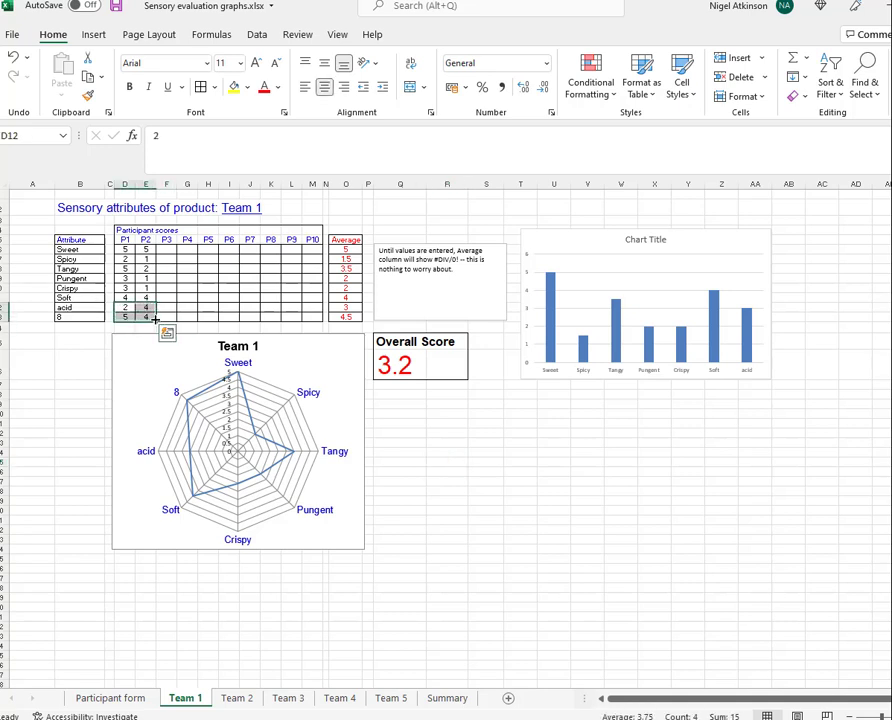
{"action": "key", "text": "Delete"}
{"action": "left_click", "coordinate": [520, 462]}
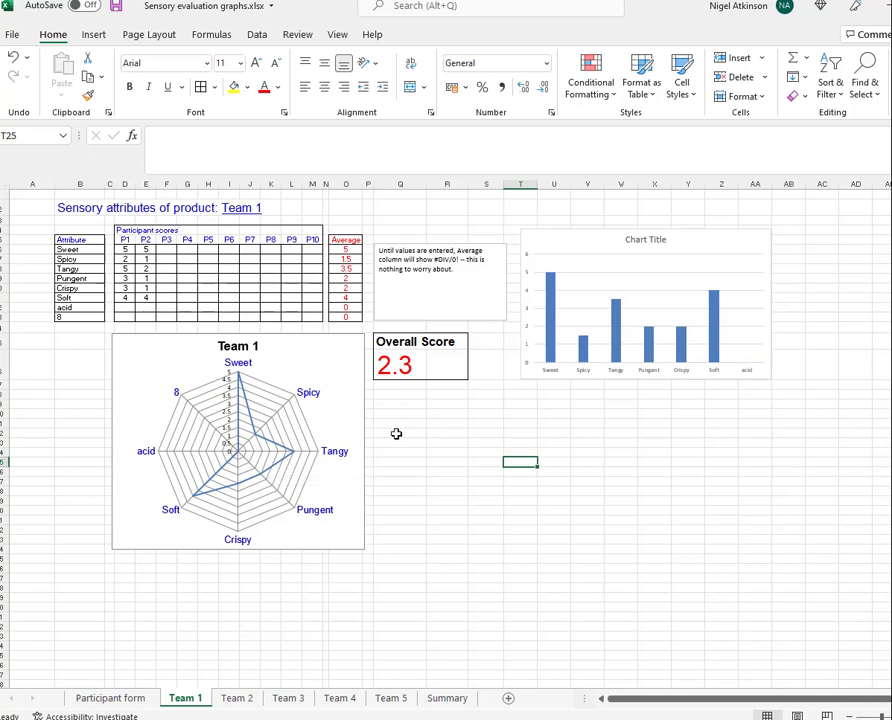
{"action": "left_click", "coordinate": [311, 351]}
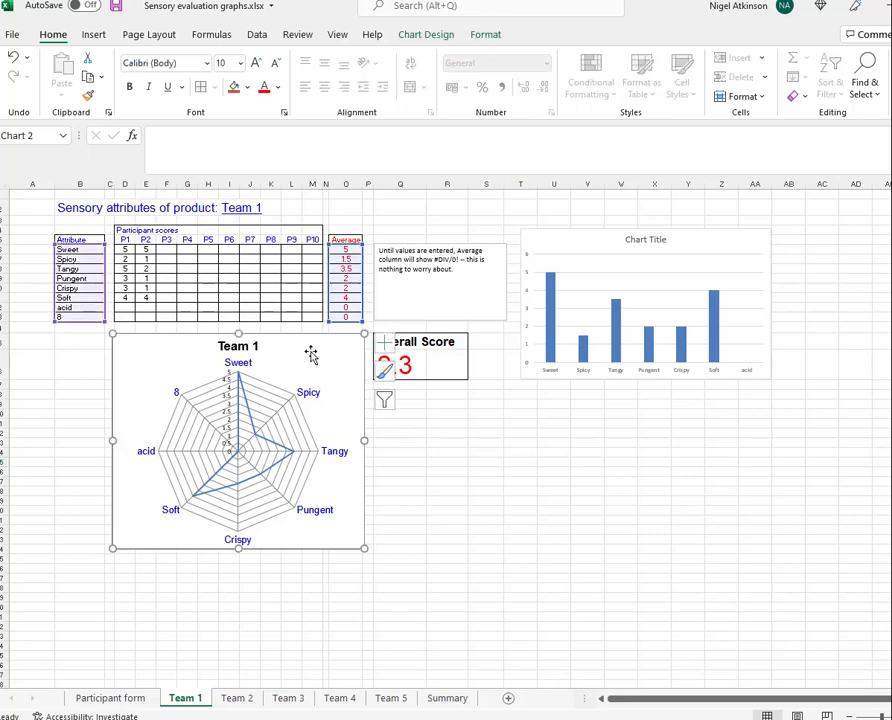
Step: Change the radar chart's Series1 values to O6:O11 so it plots only Sweet through Soft
{"action": "double_click", "coordinate": [311, 354]}
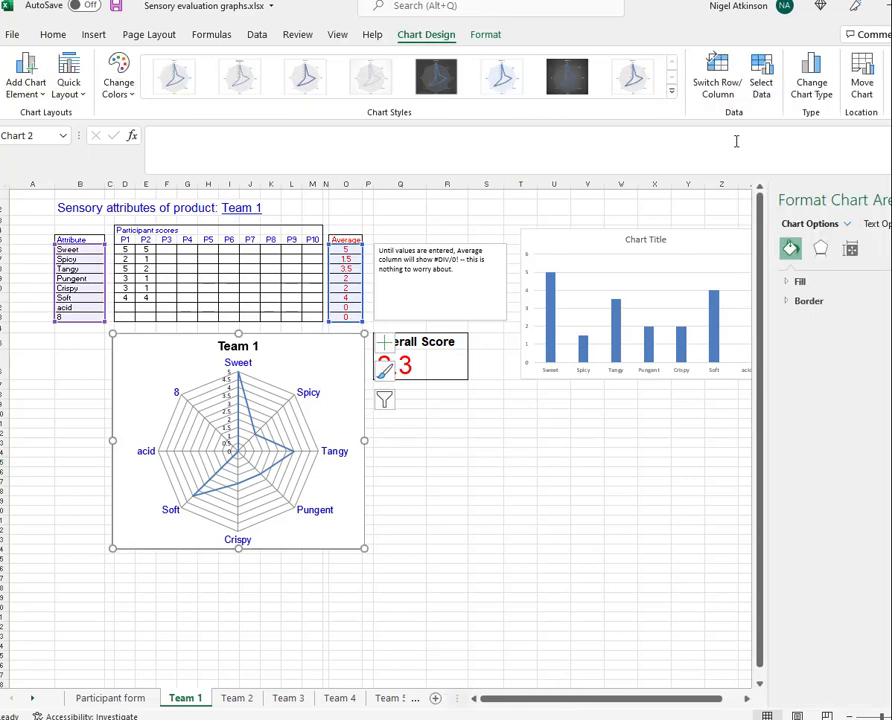
{"action": "left_click", "coordinate": [768, 93]}
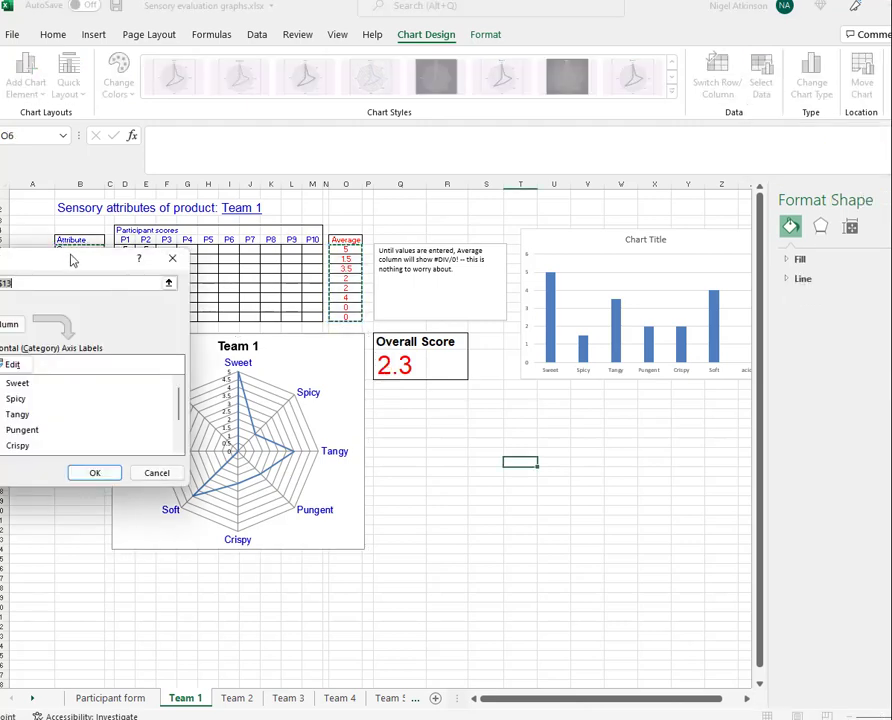
{"action": "left_click_drag", "start_coordinate": [72, 260], "coordinate": [406, 240]}
{"action": "left_click", "coordinate": [196, 374]}
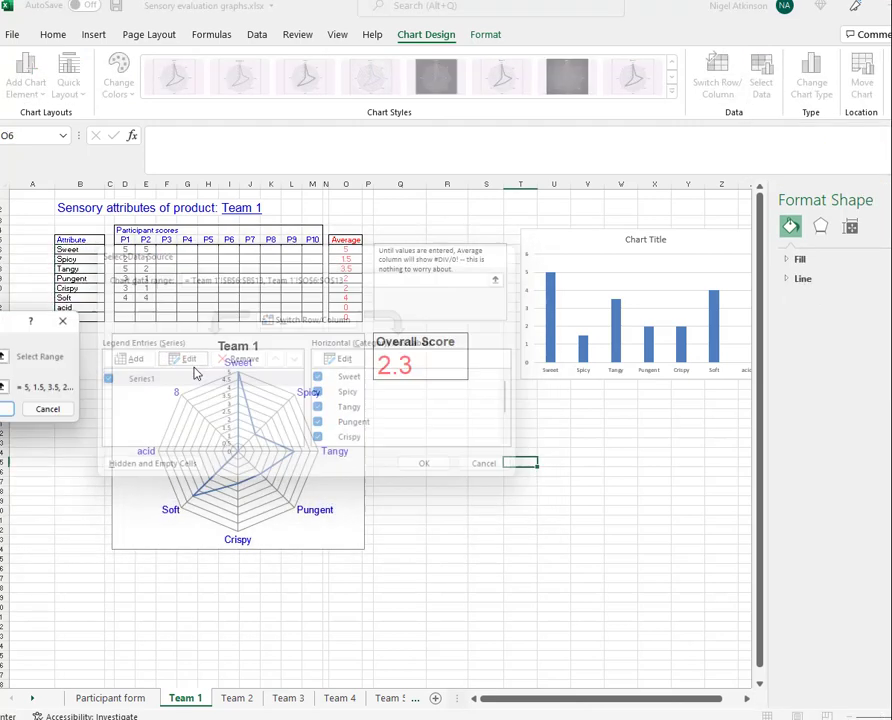
{"action": "left_click_drag", "start_coordinate": [16, 326], "coordinate": [270, 304]}
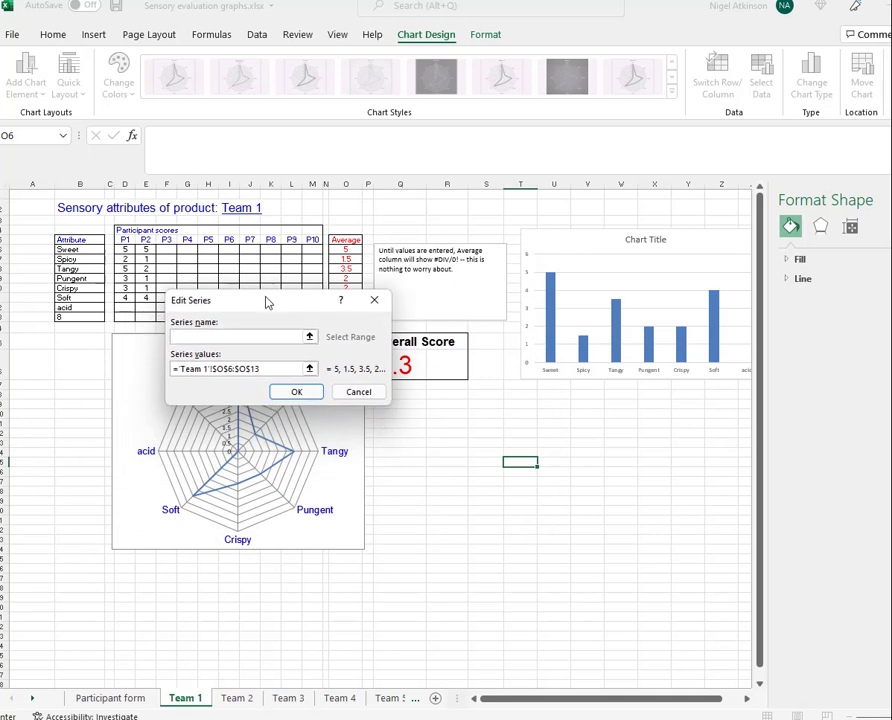
{"action": "left_click", "coordinate": [310, 369]}
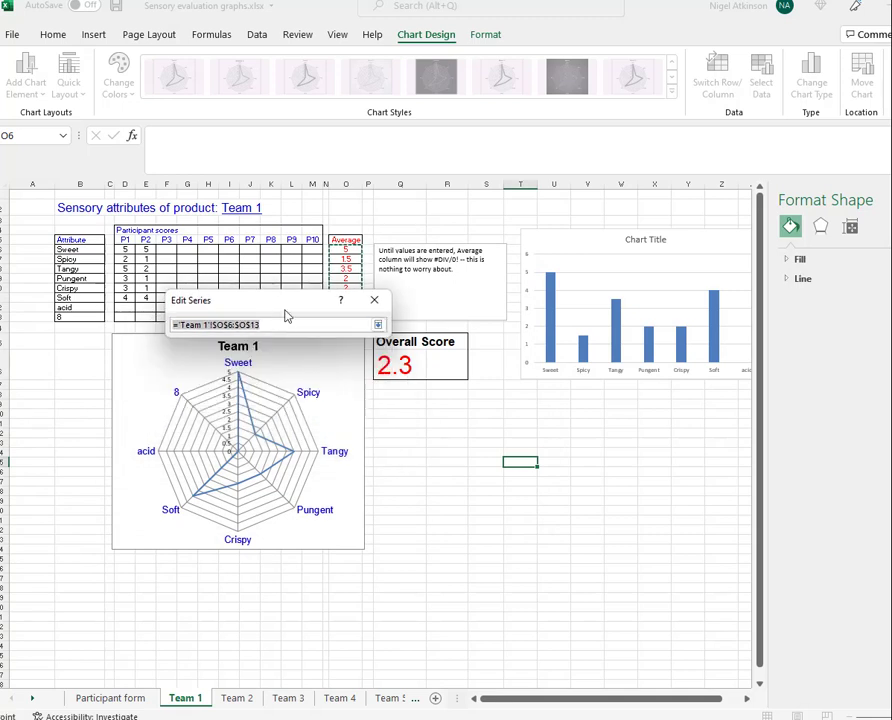
{"action": "left_click_drag", "start_coordinate": [286, 316], "coordinate": [378, 388]}
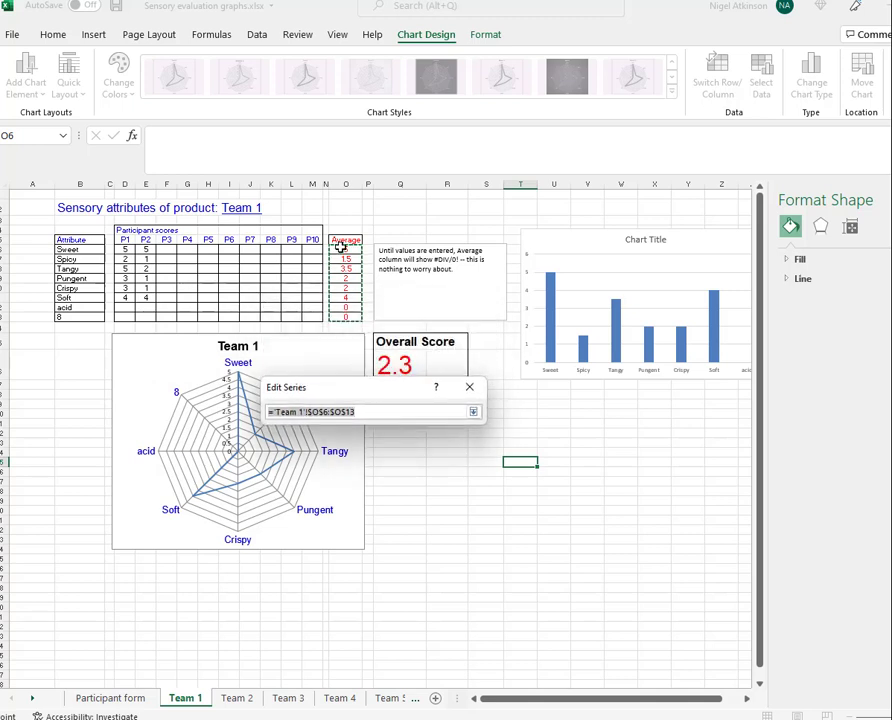
{"action": "left_click_drag", "start_coordinate": [340, 249], "coordinate": [341, 297]}
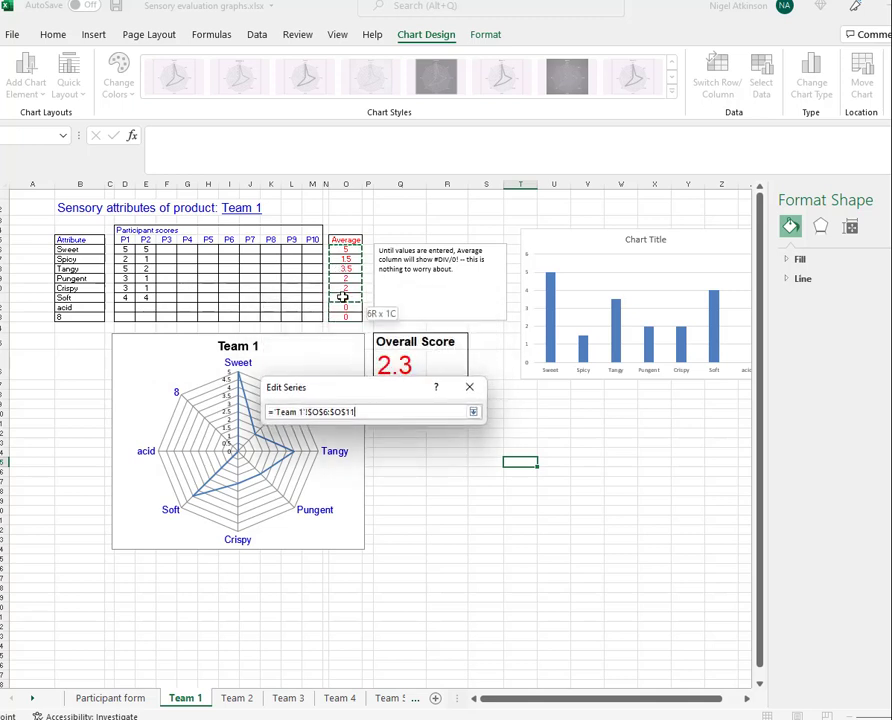
{"action": "left_click", "coordinate": [479, 416]}
{"action": "left_click", "coordinate": [402, 483]}
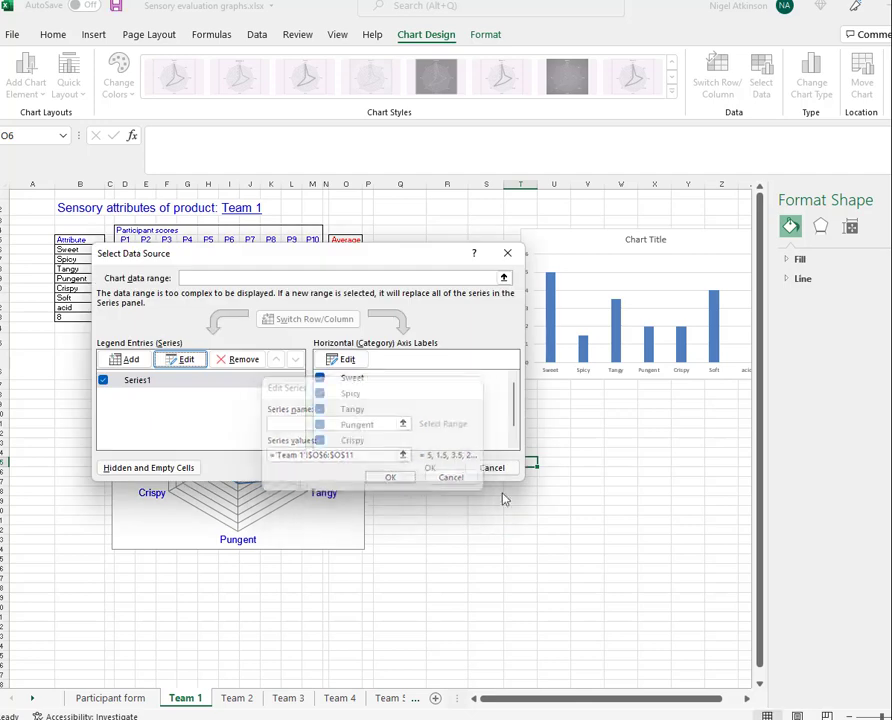
{"action": "left_click", "coordinate": [434, 474]}
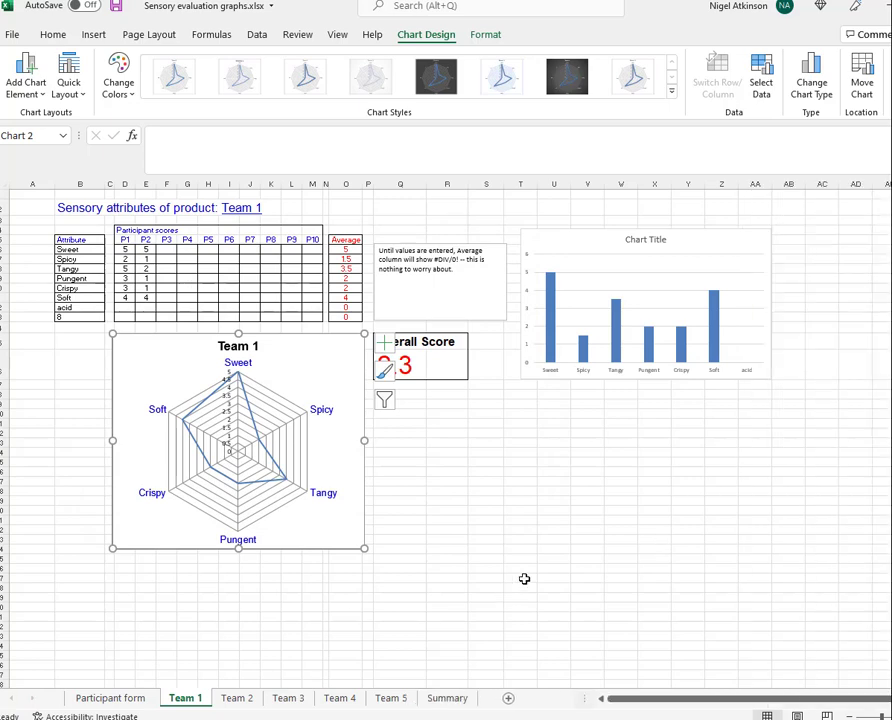
Step: Deselect the radar chart and switch to the Summary sheet with Group 1–5 radar charts
{"action": "left_click", "coordinate": [520, 511]}
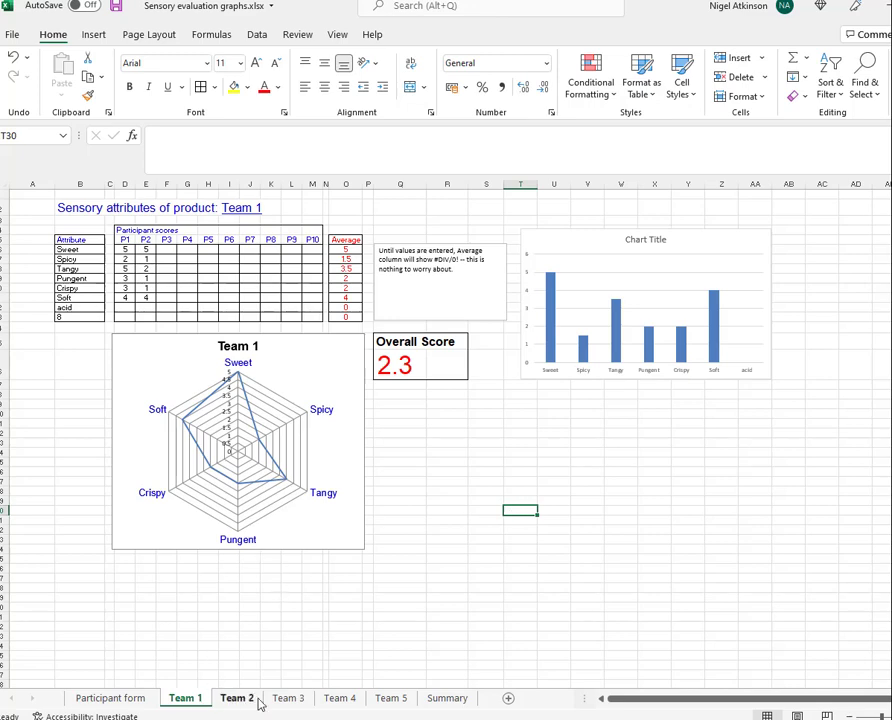
{"action": "left_click", "coordinate": [455, 699]}
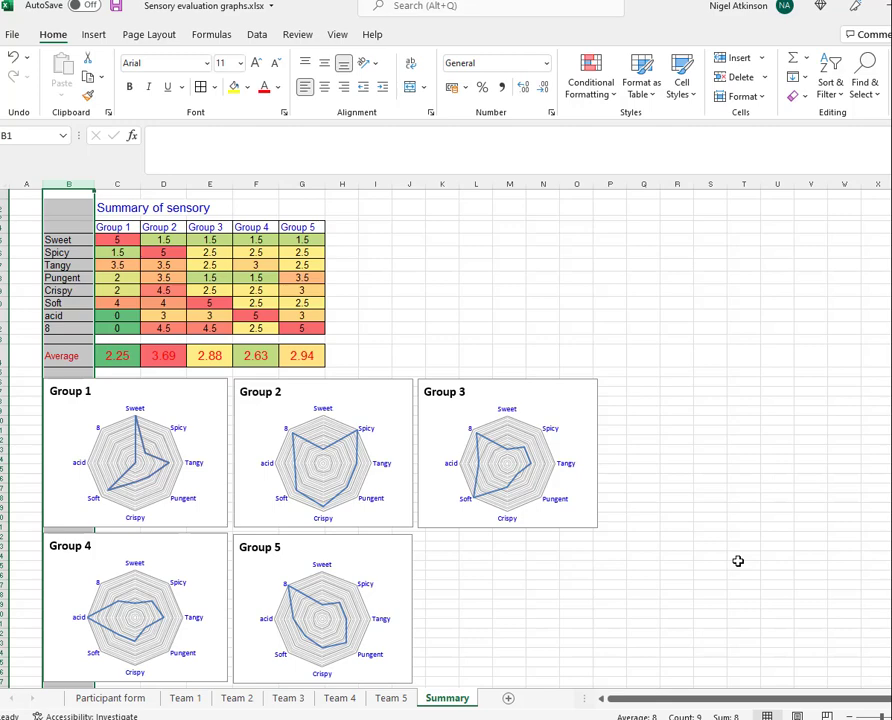
{"action": "left_click", "coordinate": [185, 697]}
{"action": "left_click", "coordinate": [237, 699]}
{"action": "left_click", "coordinate": [289, 699]}
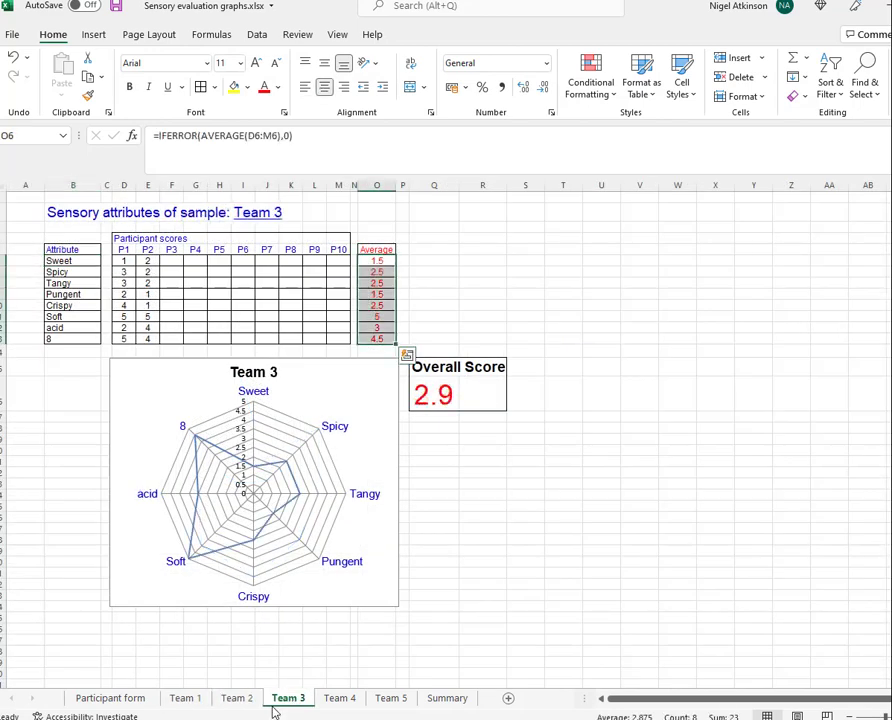
{"action": "left_click", "coordinate": [128, 700]}
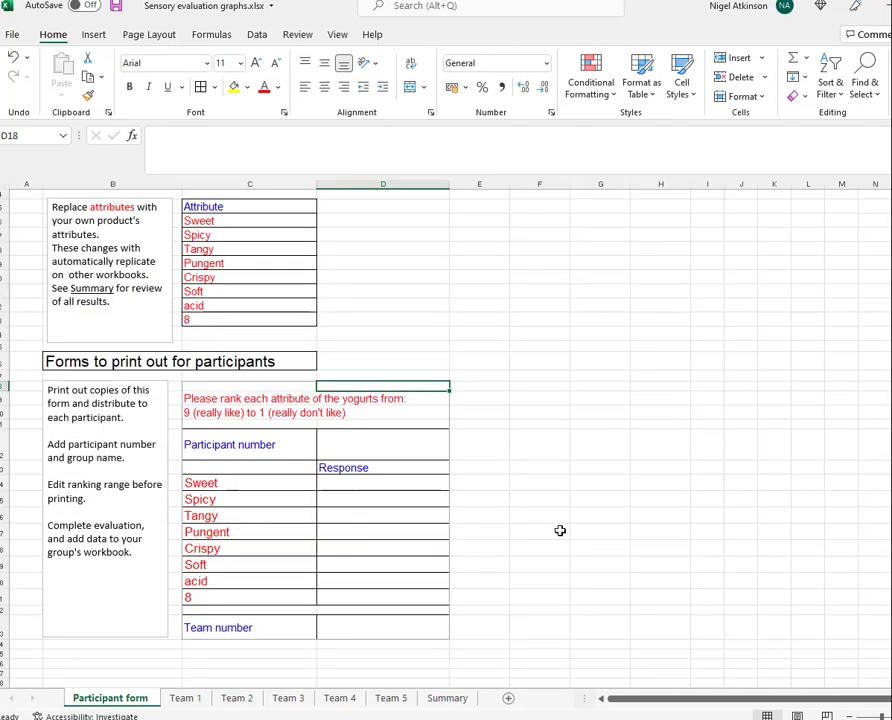
{"action": "left_click", "coordinate": [447, 698]}
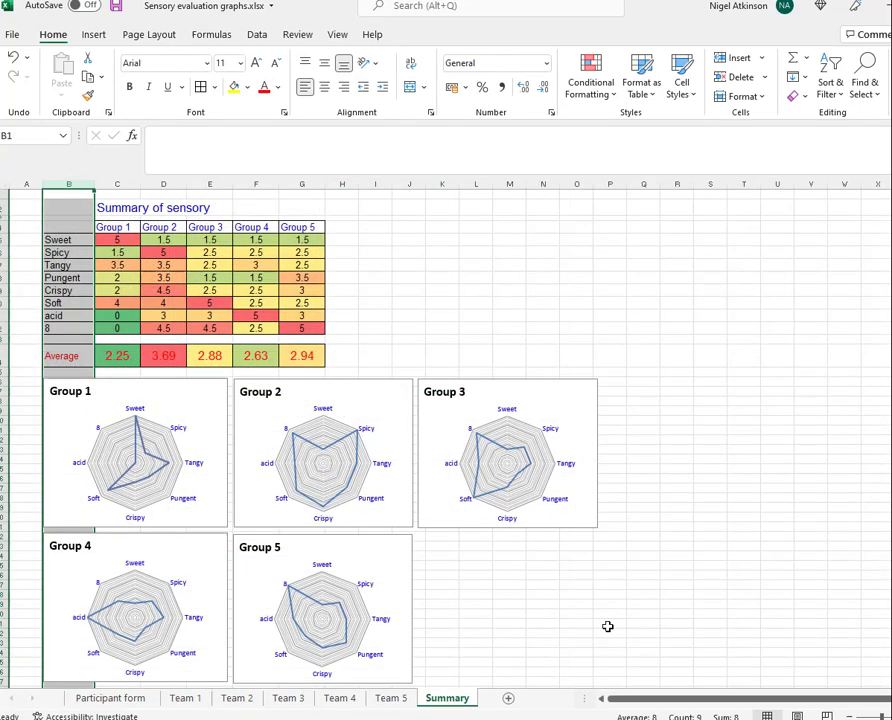
{"action": "left_click", "coordinate": [701, 535]}
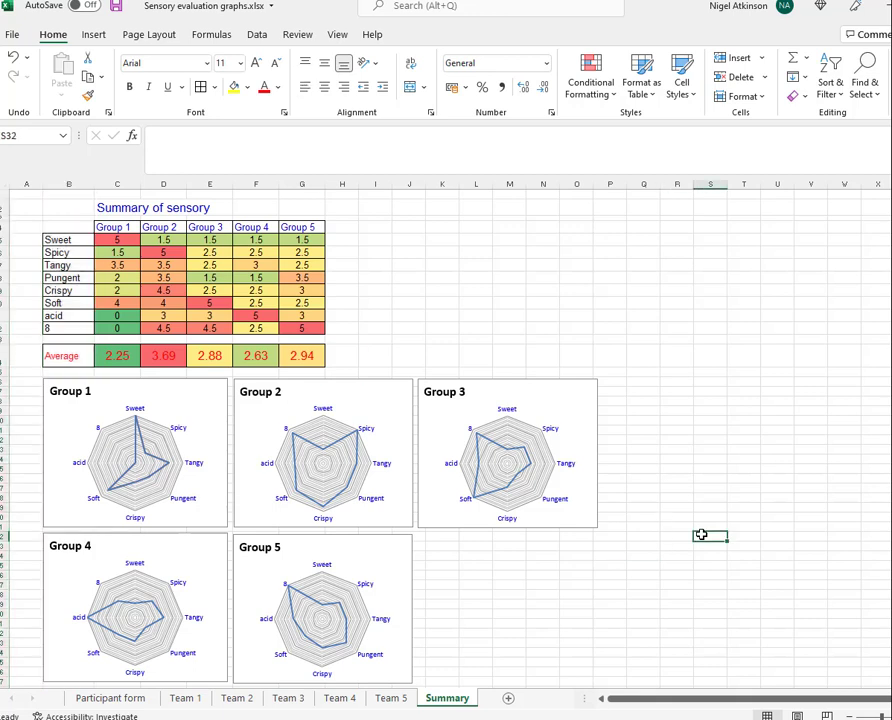